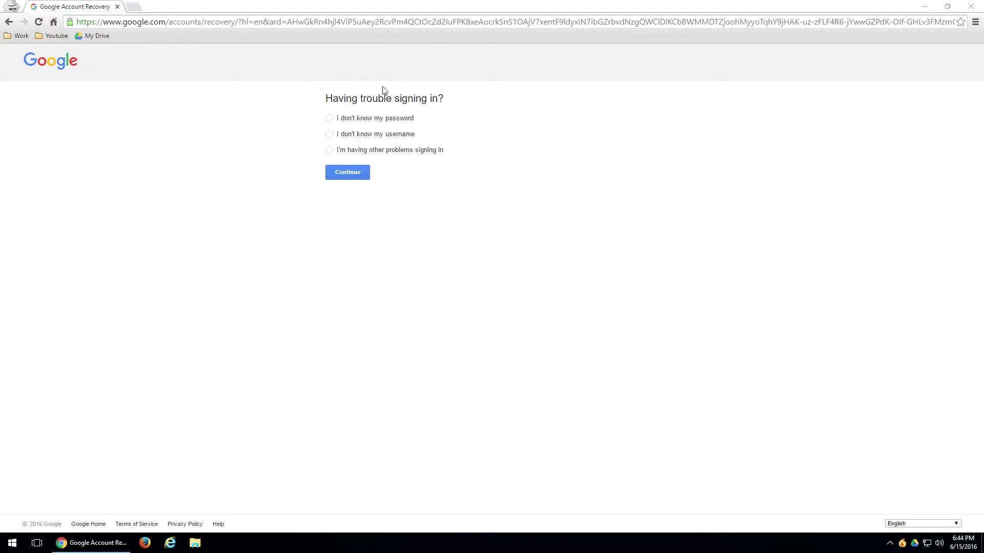
Go back from the trouble-signing-in page to the empty Gmail sign-in page.
left_click(9, 24)
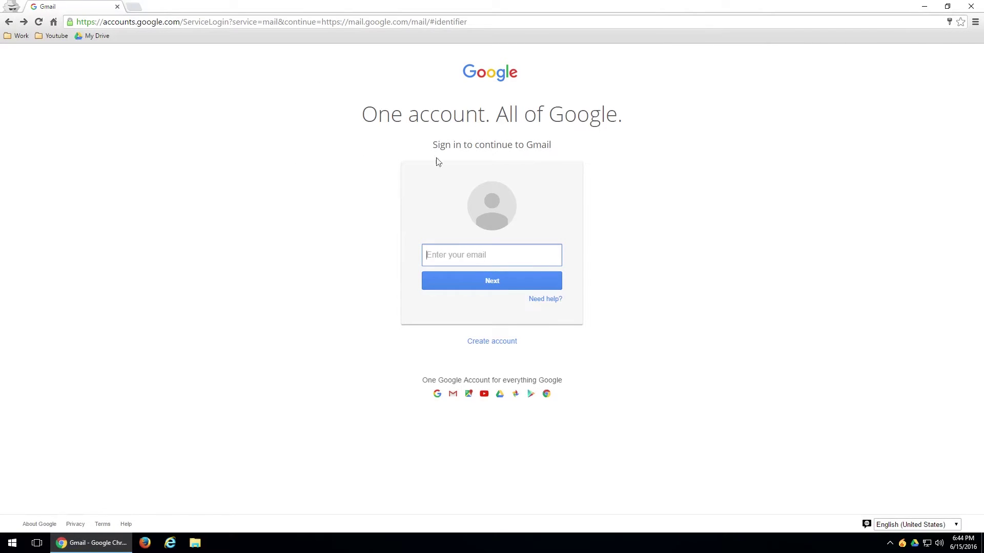
Choose 'I don't know my password' under 'Need help?' and submit the Gmail address.
left_click(540, 301)
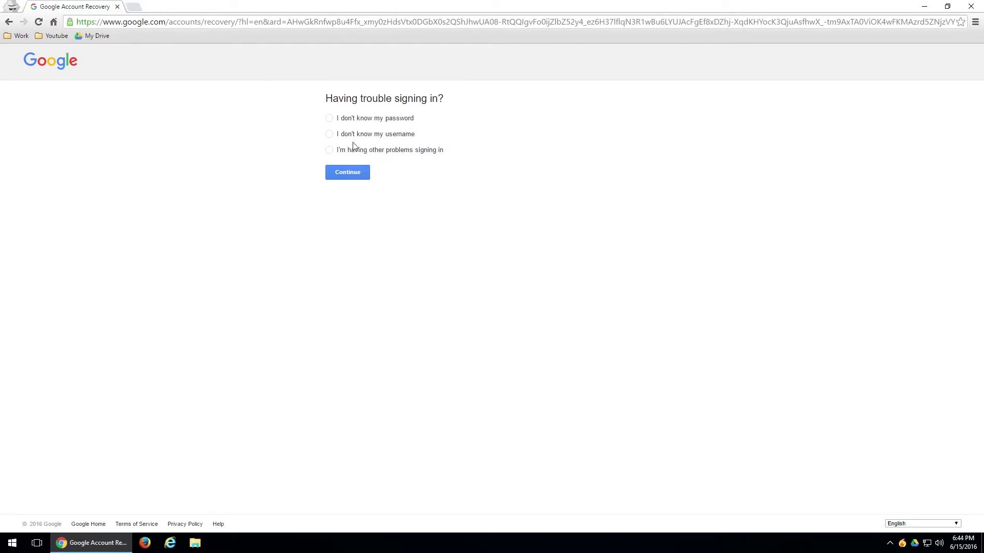
left_click(332, 123)
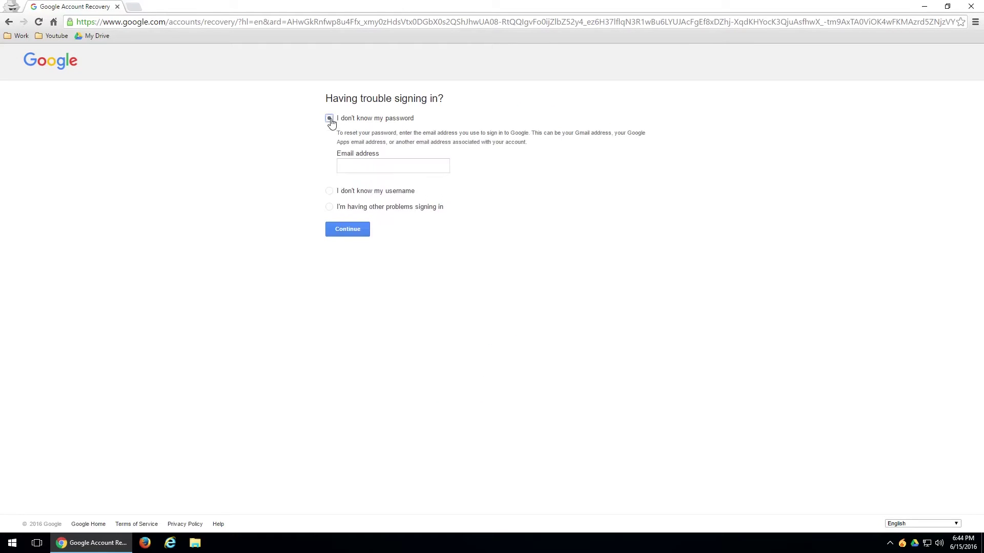
left_click(380, 169)
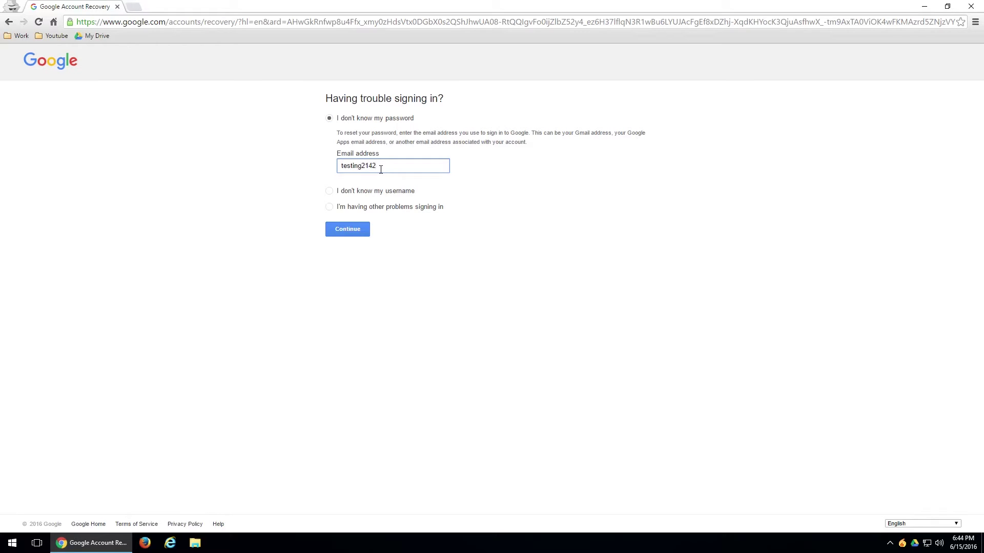
left_click(349, 229)
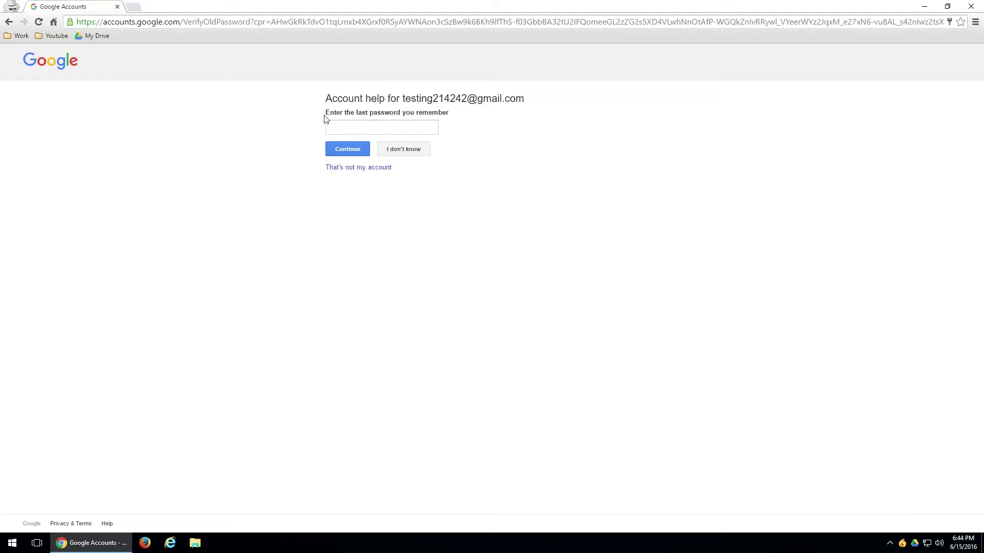
Enter a last remembered password and submit it to reach the recovery-email option.
left_click(363, 130)
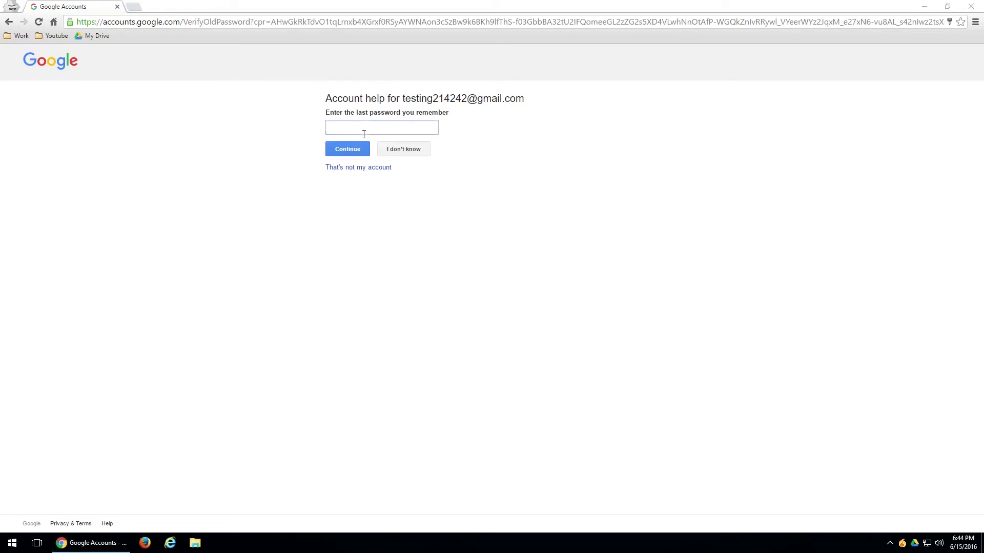
left_click(363, 126)
type("a")
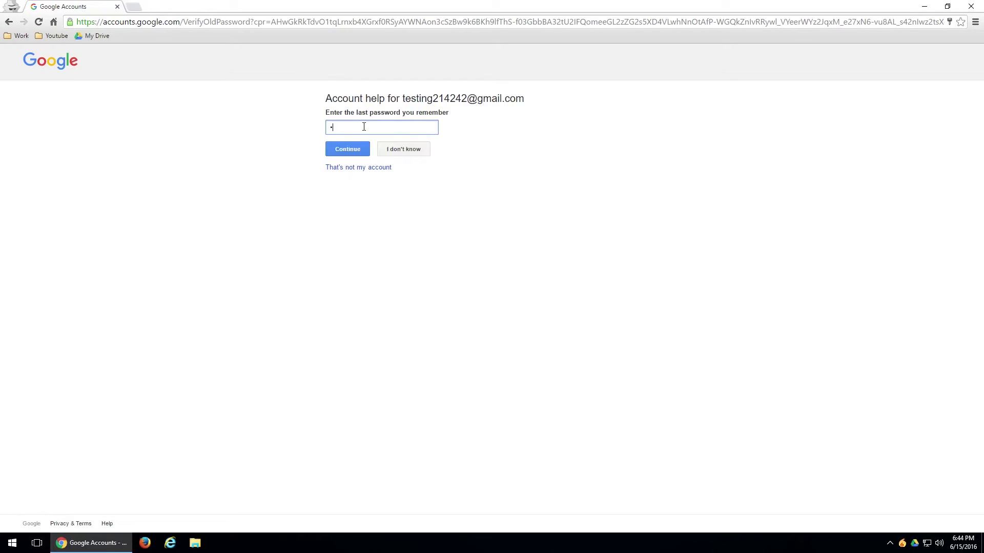
type("aaa")
left_click(353, 152)
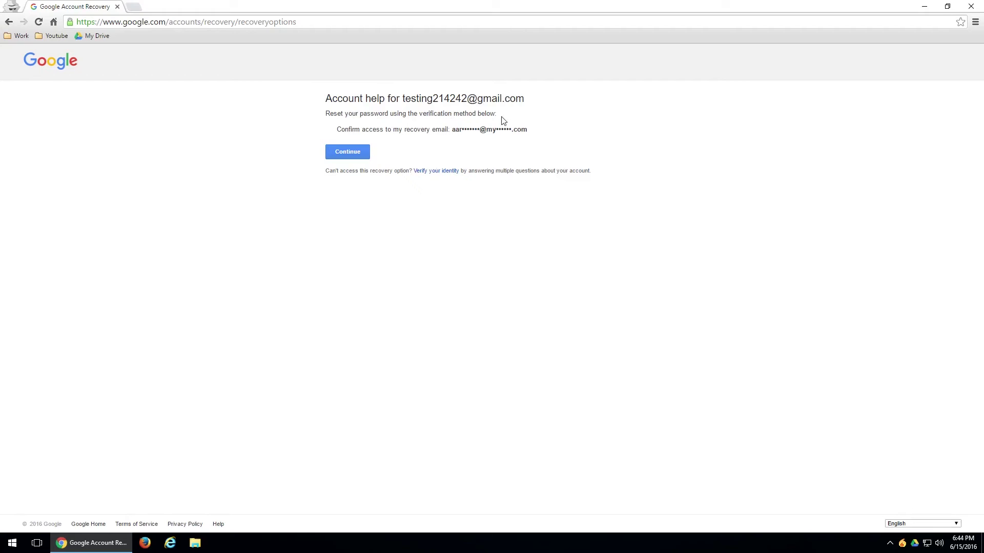
Highlight the masked recovery email confirmation line, then clear the highlight.
left_click_drag(454, 132, 516, 134)
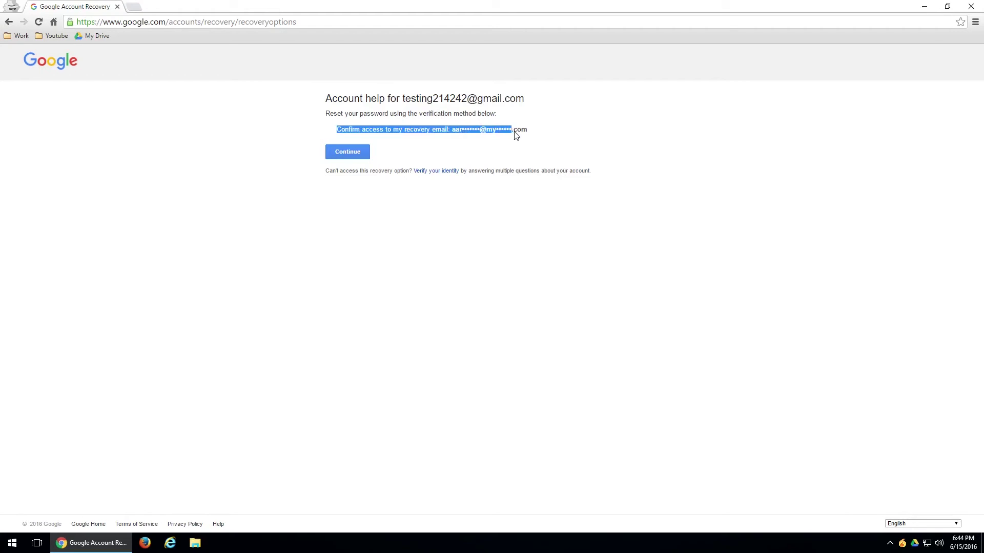
left_click(517, 135)
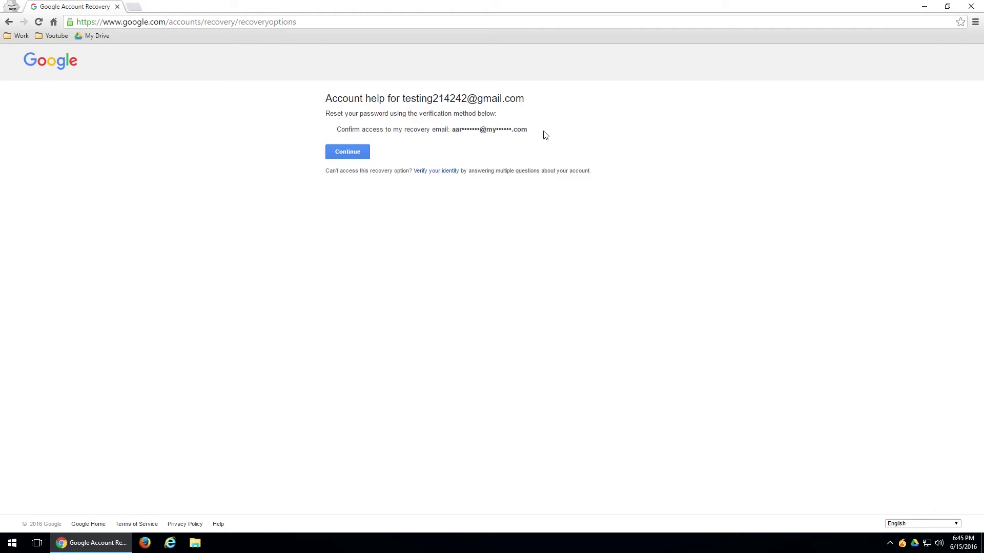